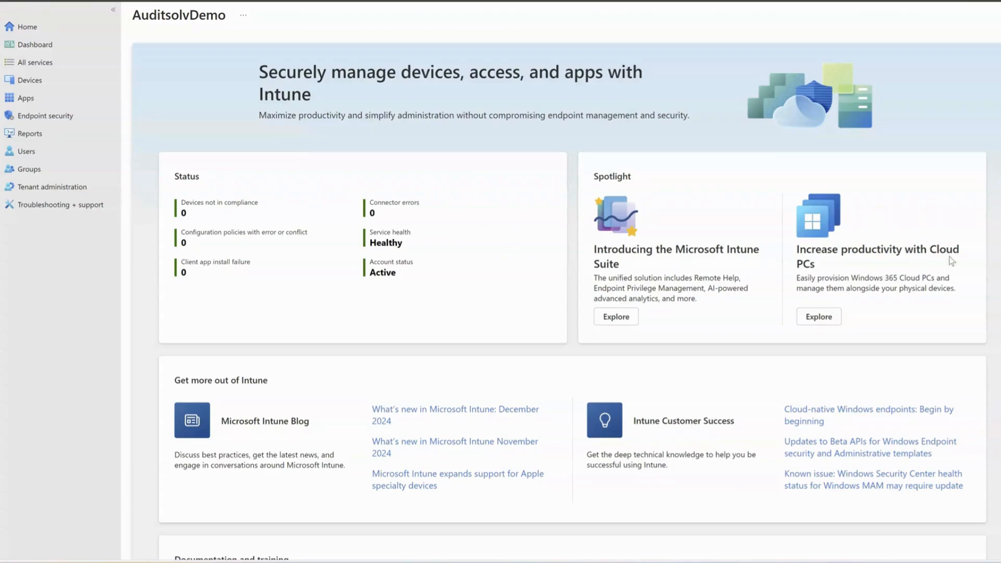
# Step: Begin a Group Policy analytics import and select Default Domain Policy (1).xml from Downloads
pyautogui.click(30, 81)
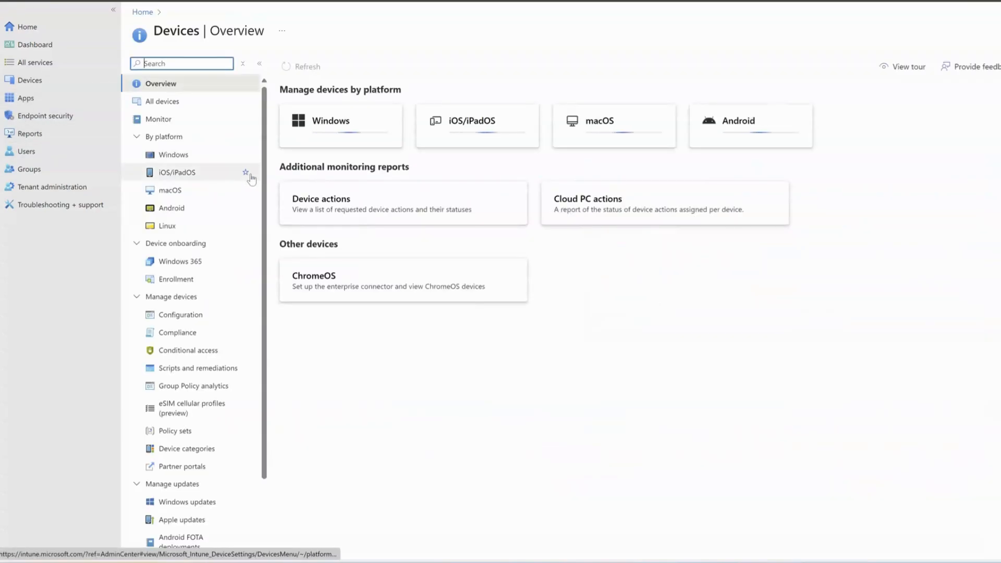
pyautogui.click(197, 388)
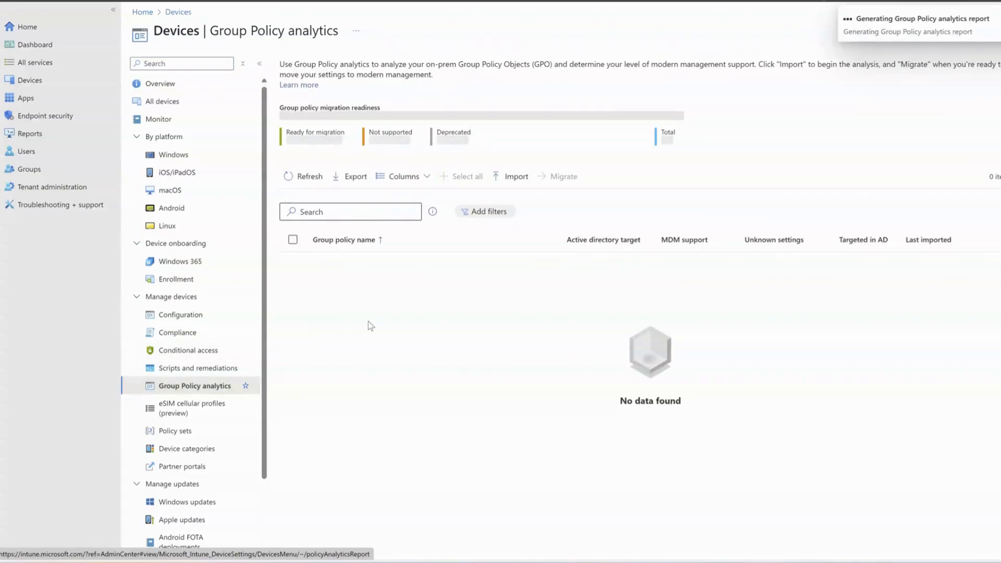
pyautogui.click(512, 180)
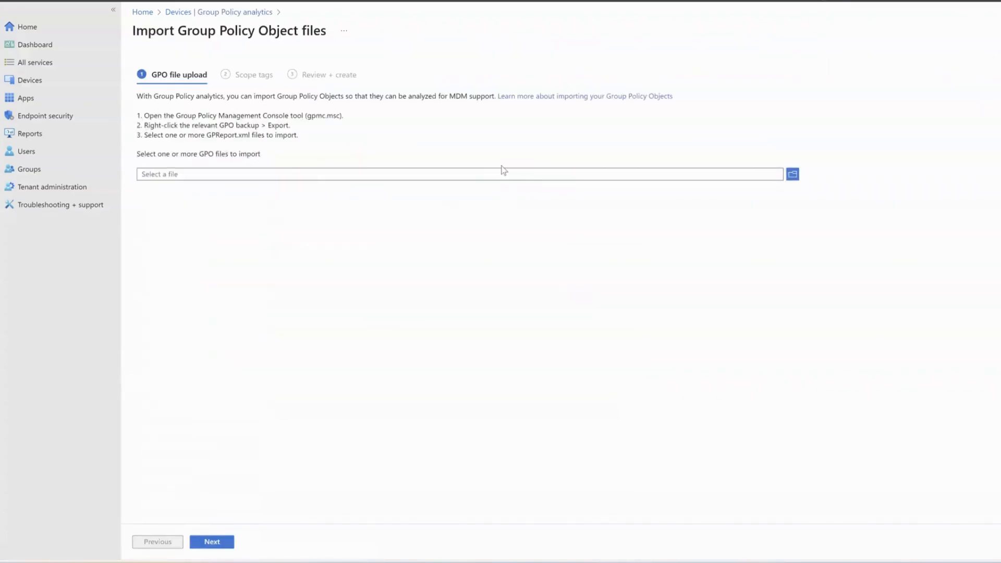
pyautogui.click(793, 177)
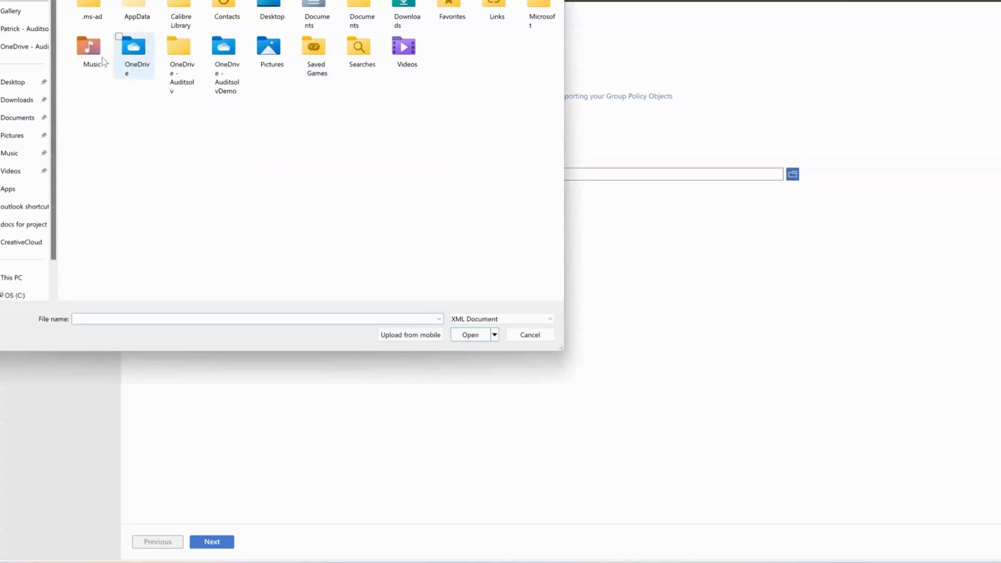
pyautogui.click(17, 100)
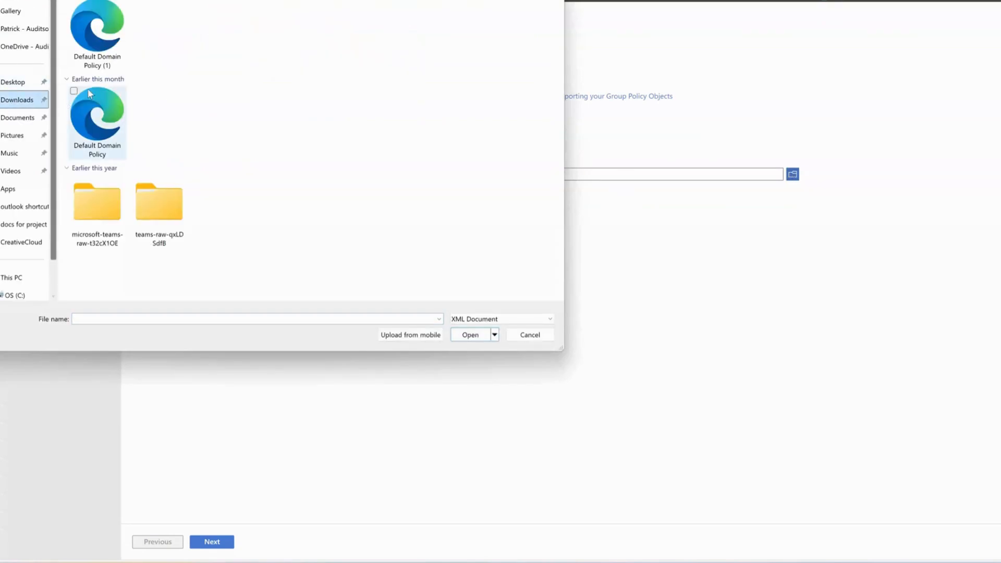
pyautogui.doubleClick(109, 36)
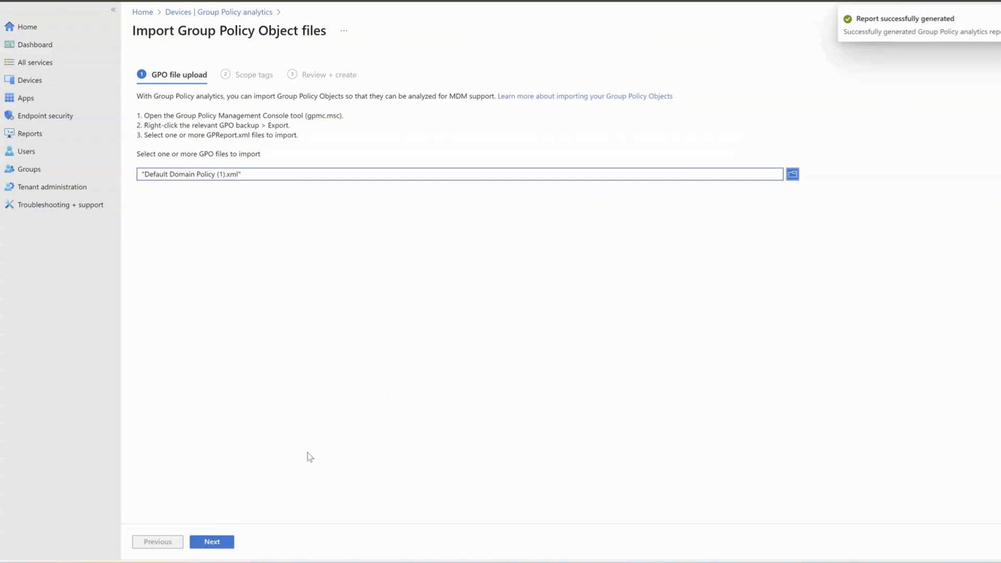
# Step: Create the GPO import and open Default Domain Policy's 59% MDM support report
pyautogui.click(212, 541)
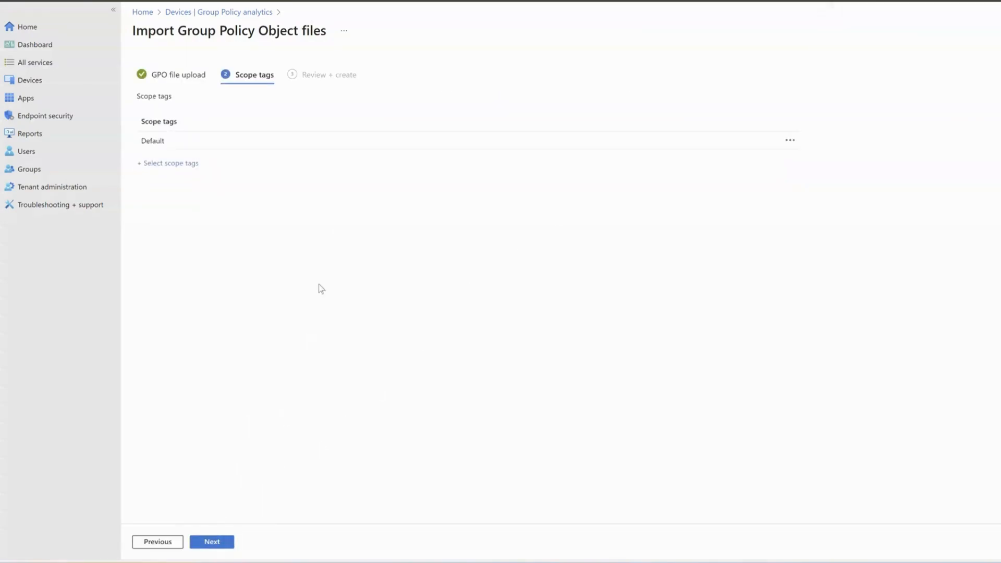
pyautogui.click(218, 542)
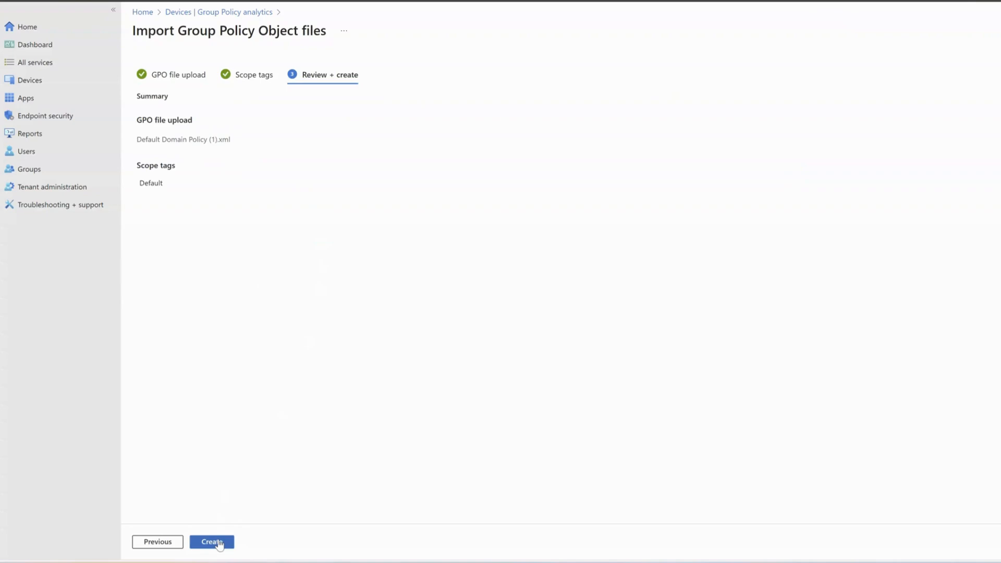
pyautogui.click(219, 544)
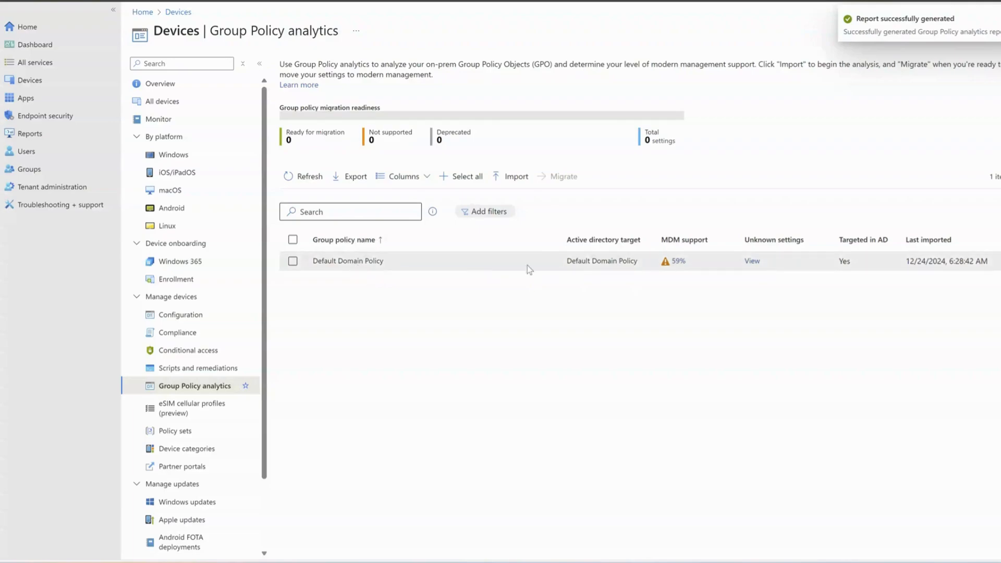
pyautogui.click(677, 261)
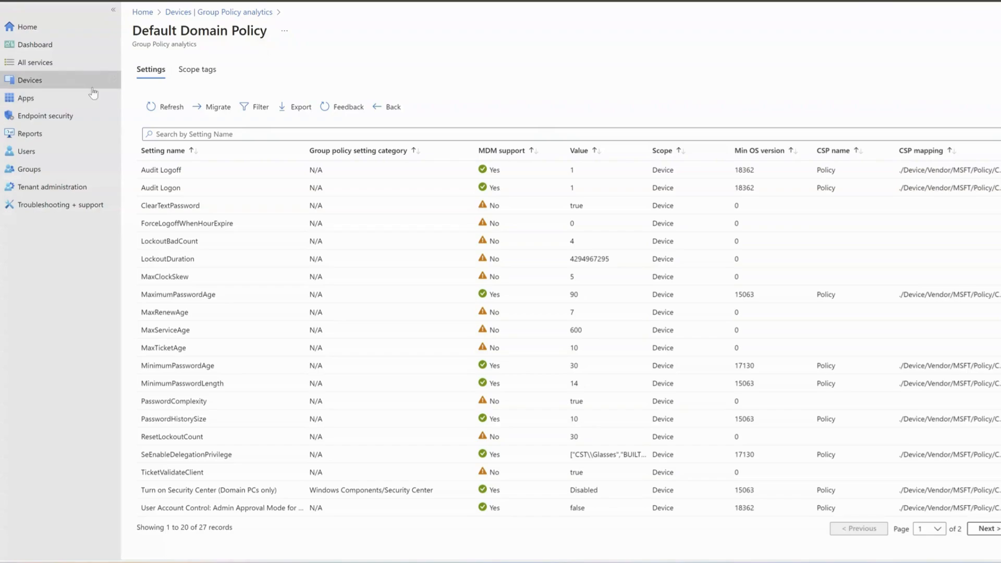
# Step: Leave the 27-setting report and go back to the Devices overview
pyautogui.click(38, 83)
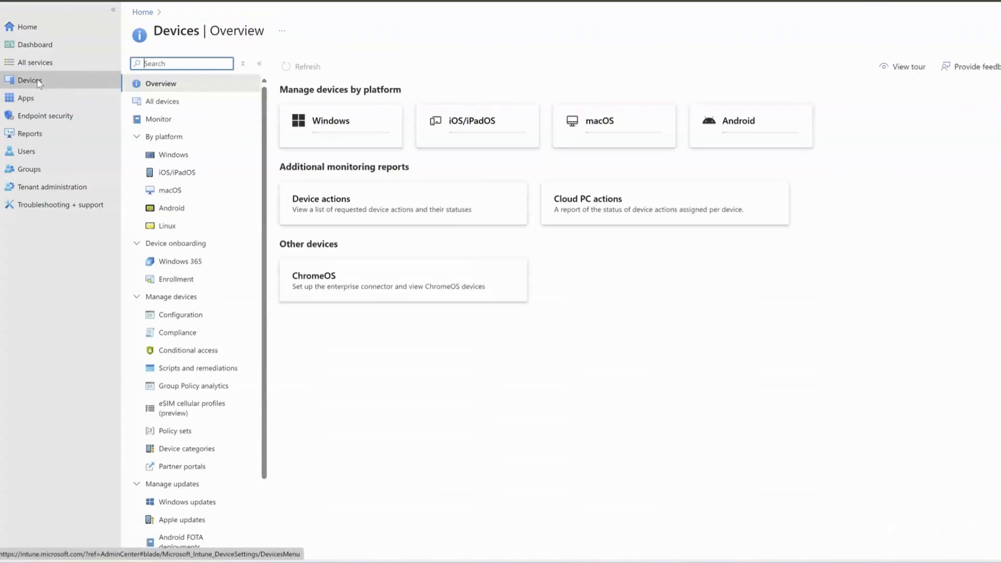
# Step: Start a new configuration profile targeting the Windows 10 and later platform
pyautogui.click(177, 316)
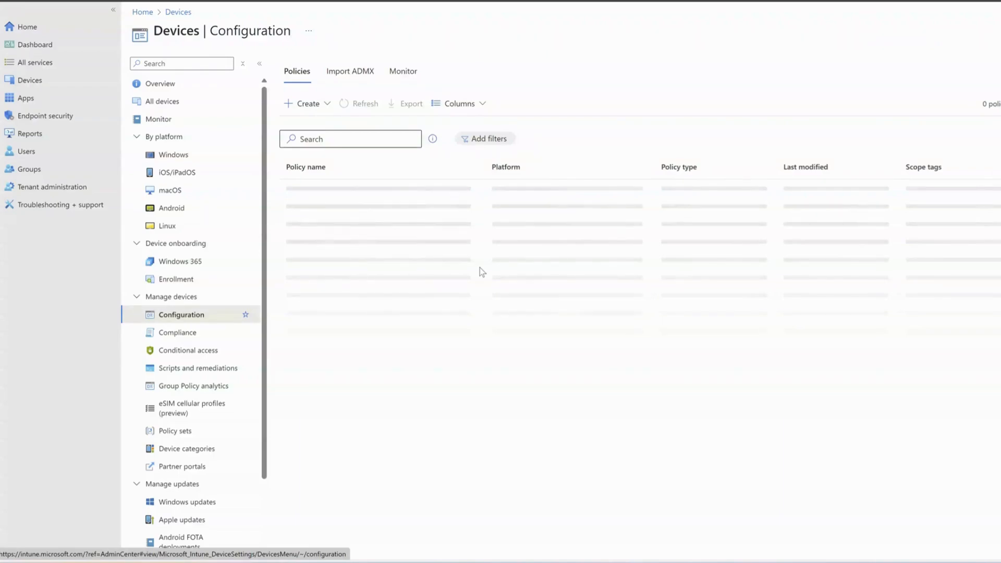
pyautogui.click(306, 104)
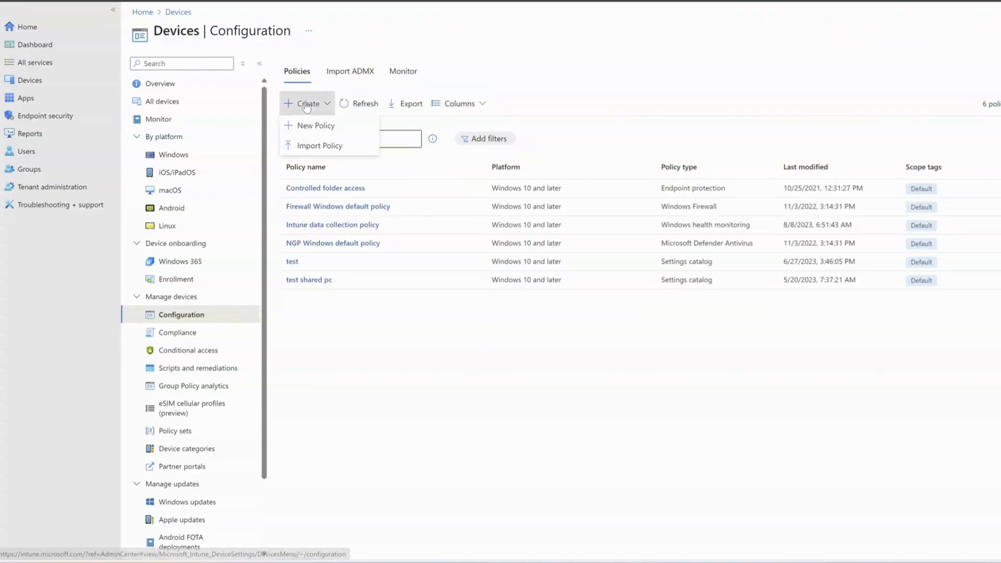
pyautogui.click(311, 127)
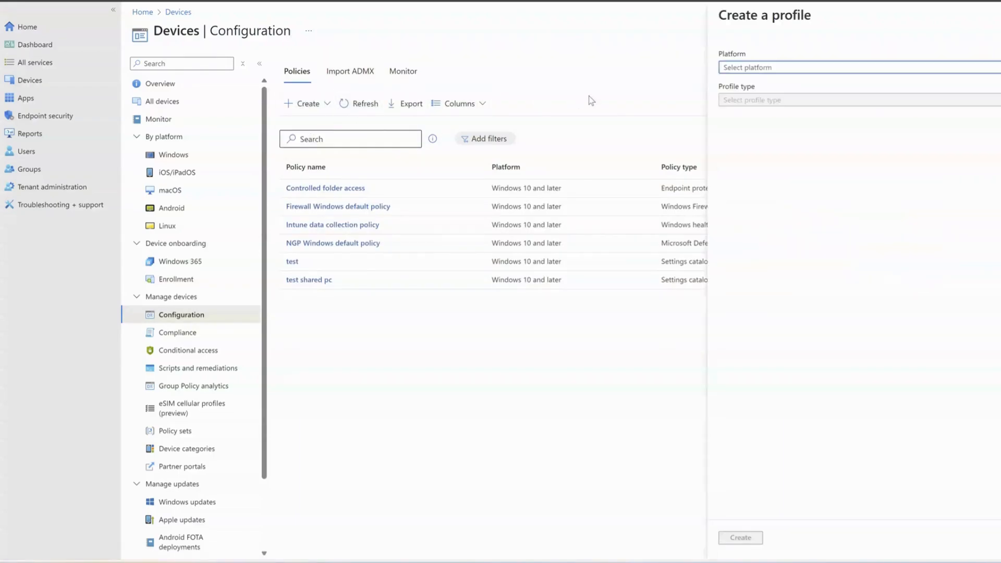
pyautogui.click(742, 67)
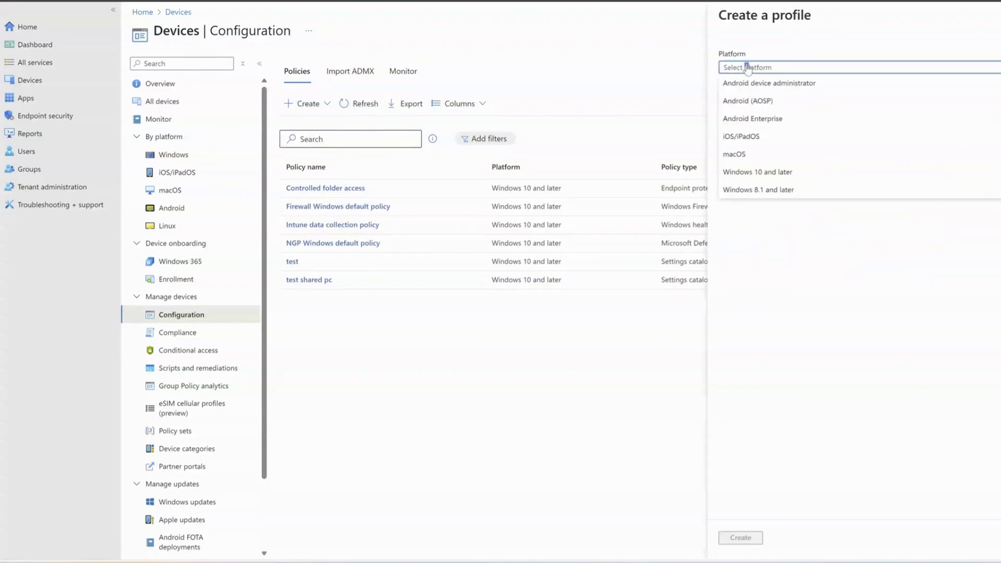
pyautogui.click(751, 172)
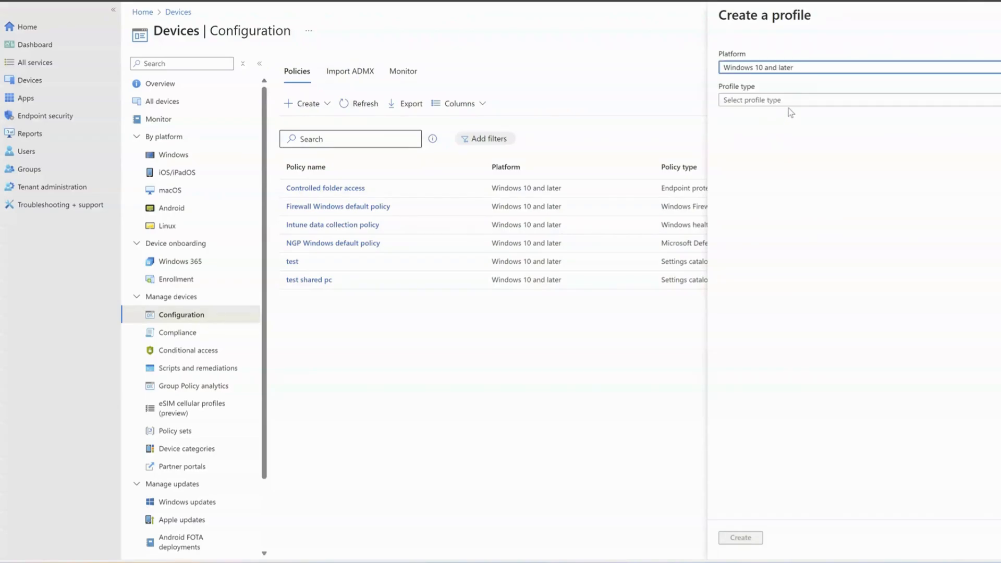
# Step: Set the profile type to Settings catalog and create the profile
pyautogui.click(798, 100)
pyautogui.click(756, 151)
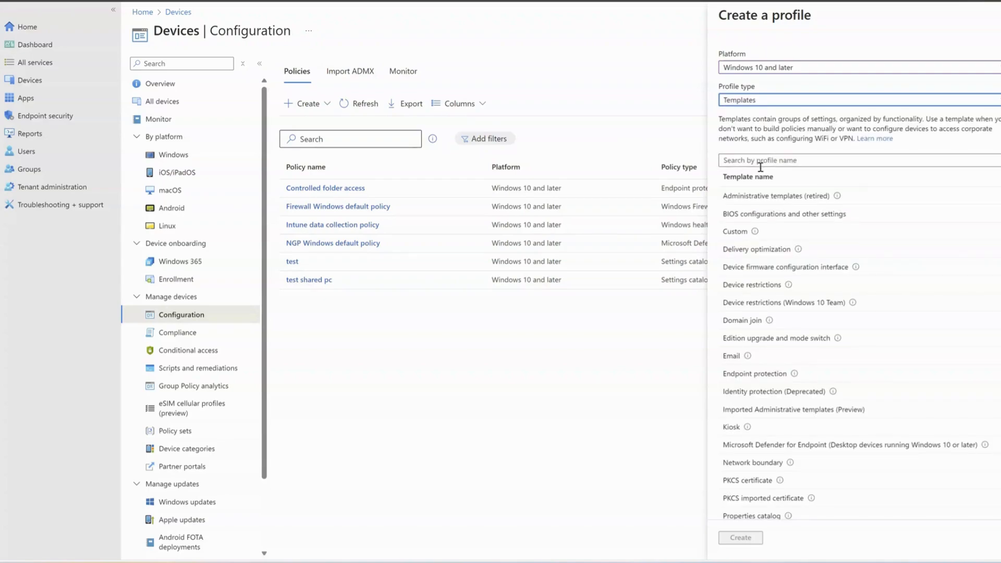
pyautogui.click(761, 161)
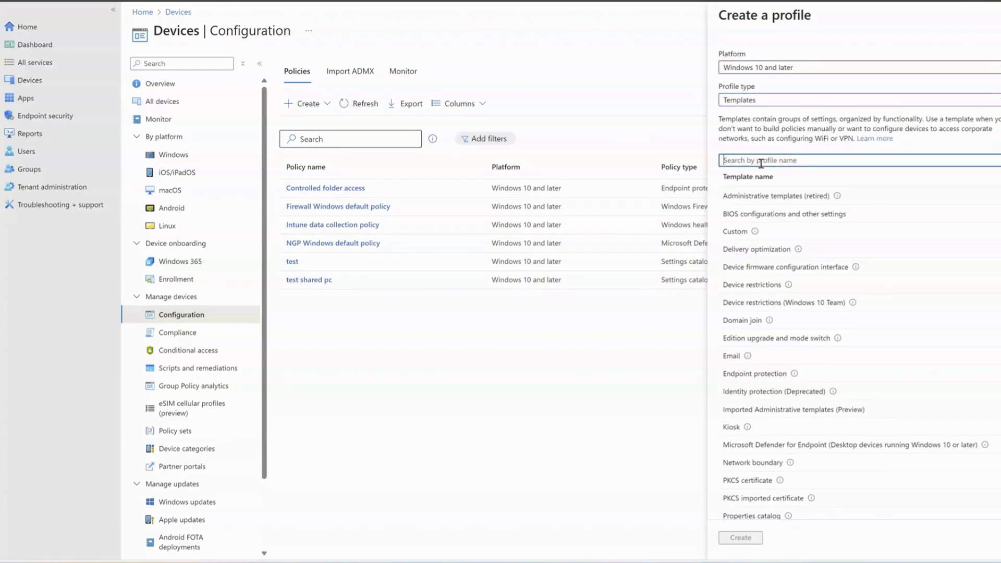
pyautogui.write('pass')
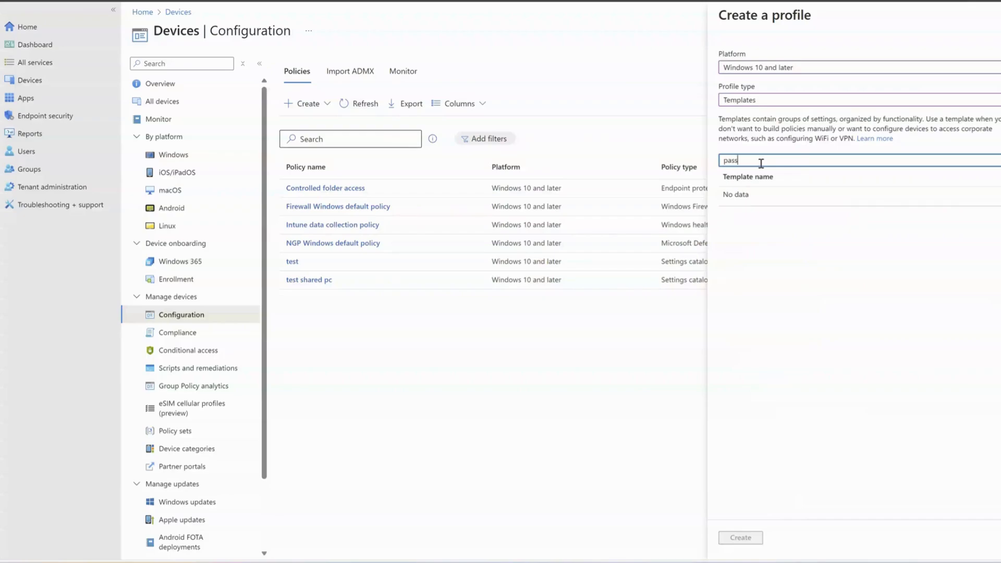
pyautogui.click(756, 102)
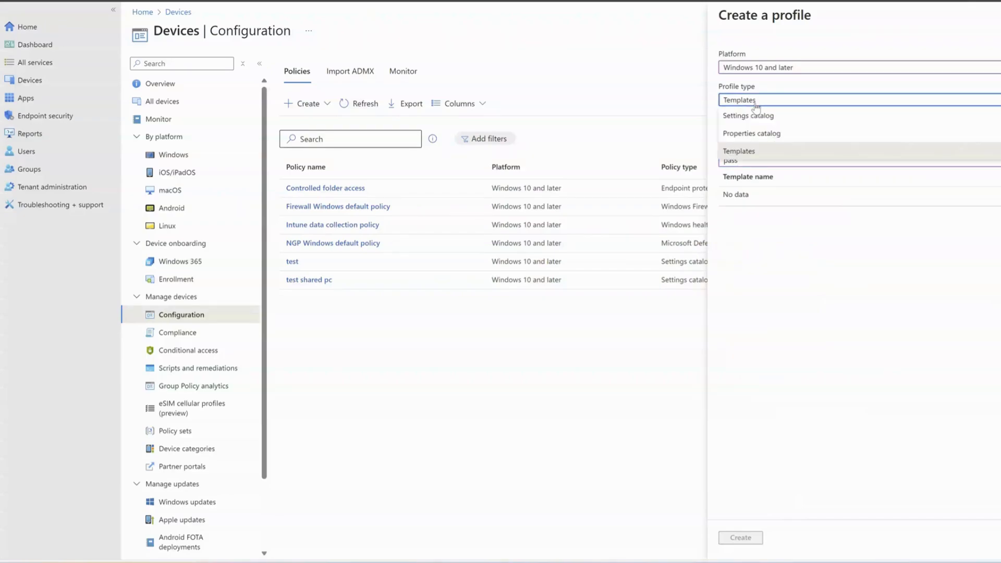
pyautogui.click(758, 115)
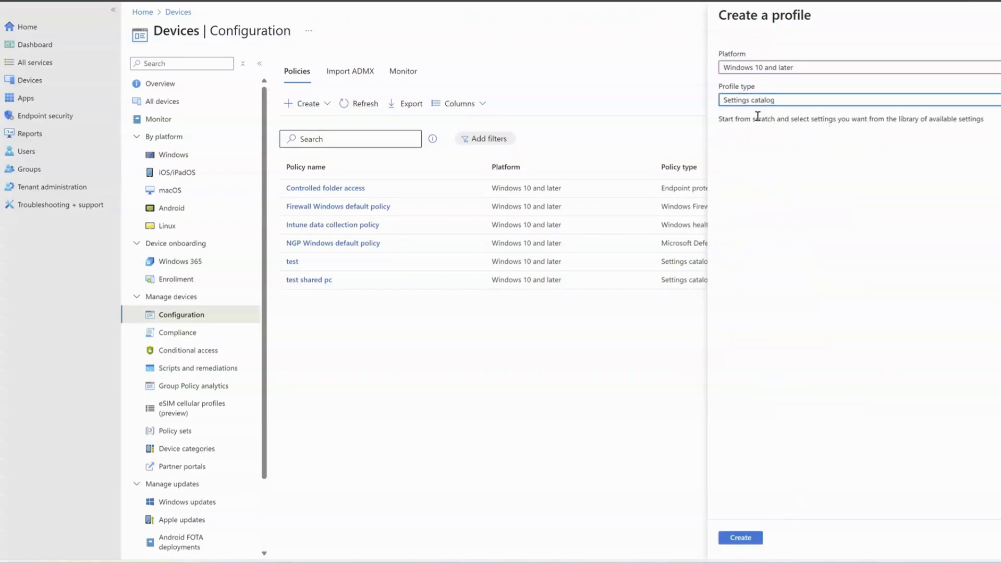
pyautogui.click(740, 537)
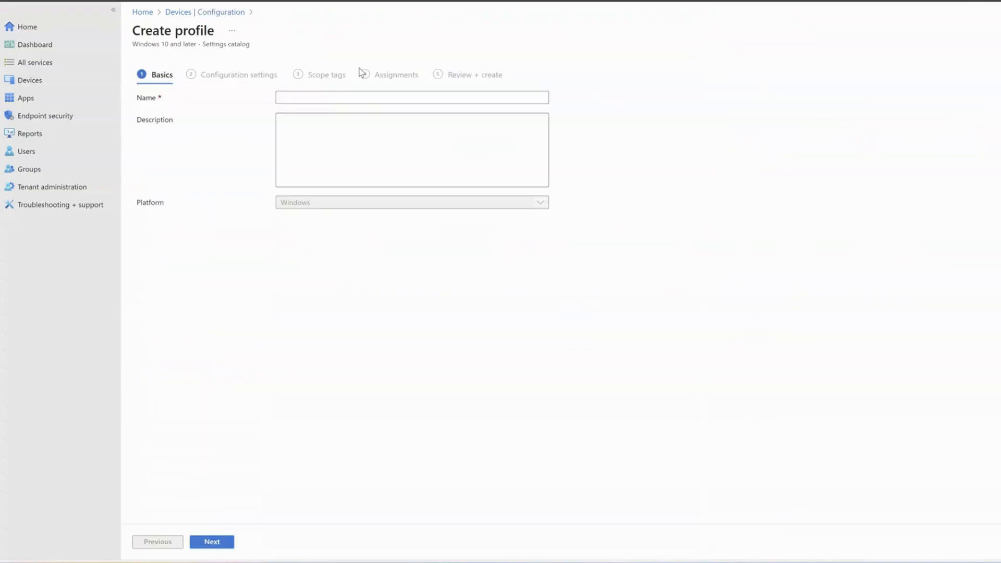
# Step: Name the profile 'test' and continue to Configuration settings
pyautogui.click(346, 97)
pyautogui.write('test')
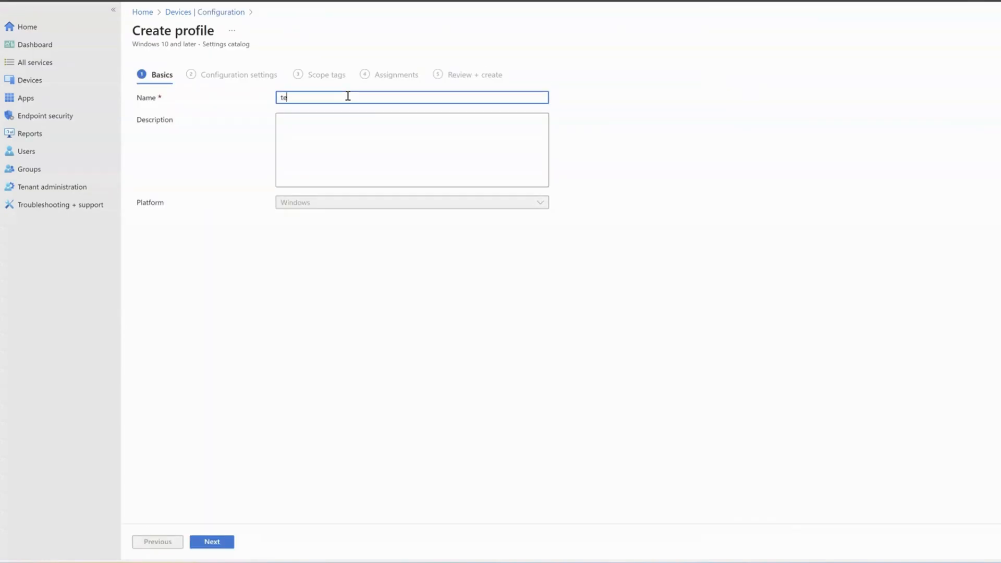
pyautogui.click(211, 542)
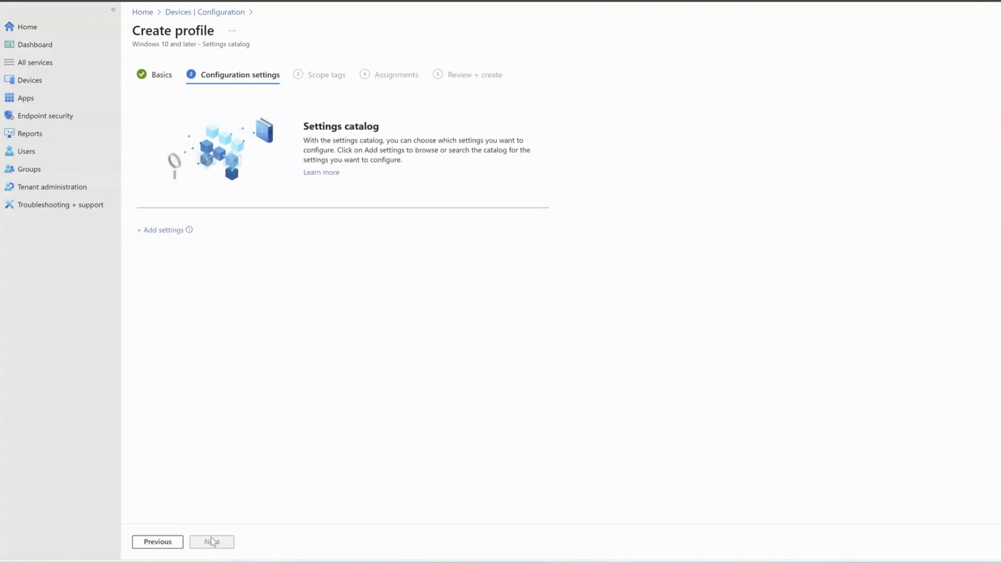
# Step: Search the settings catalog for 'password' and add LAPS Password Settings
pyautogui.click(163, 231)
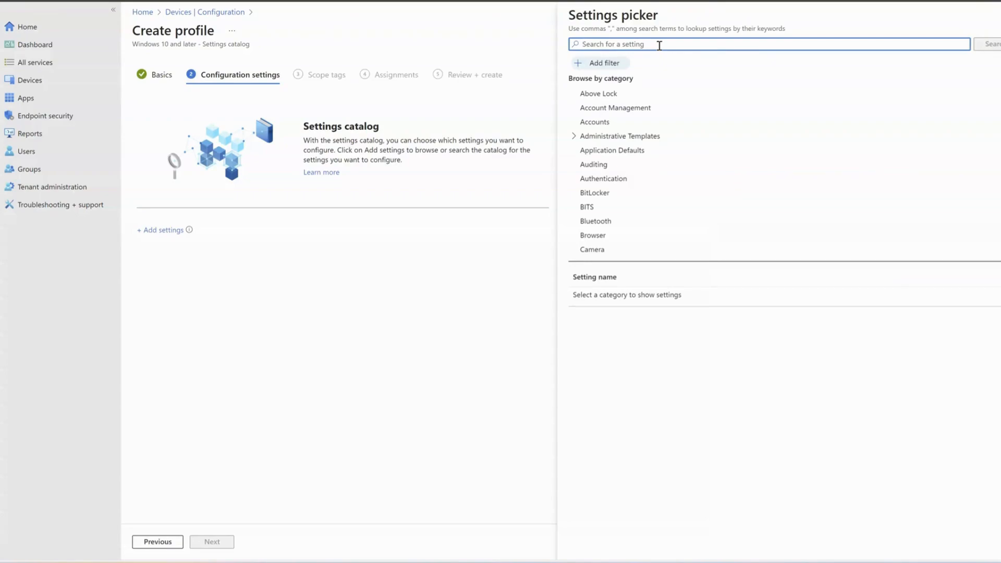
pyautogui.write('password')
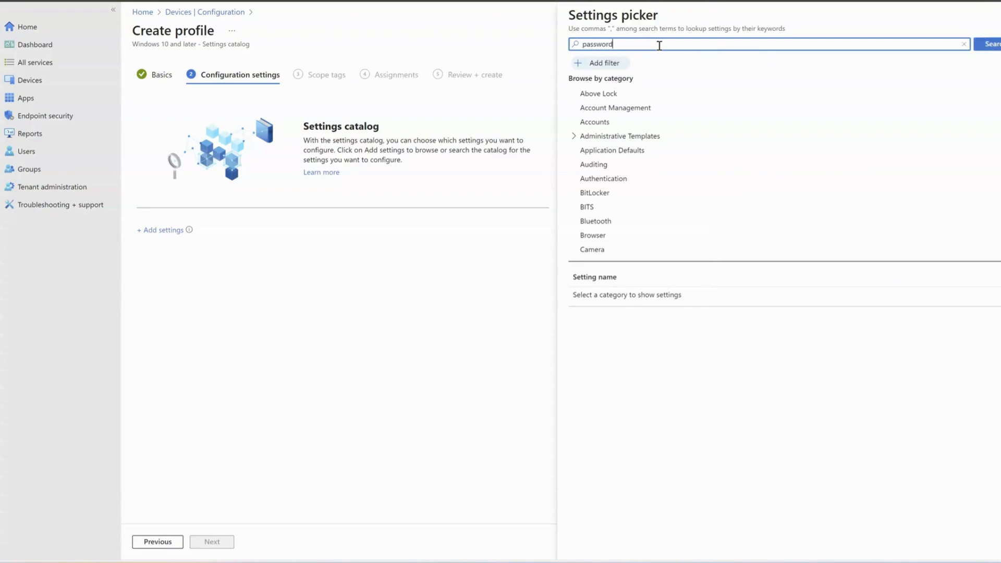
pyautogui.click(990, 44)
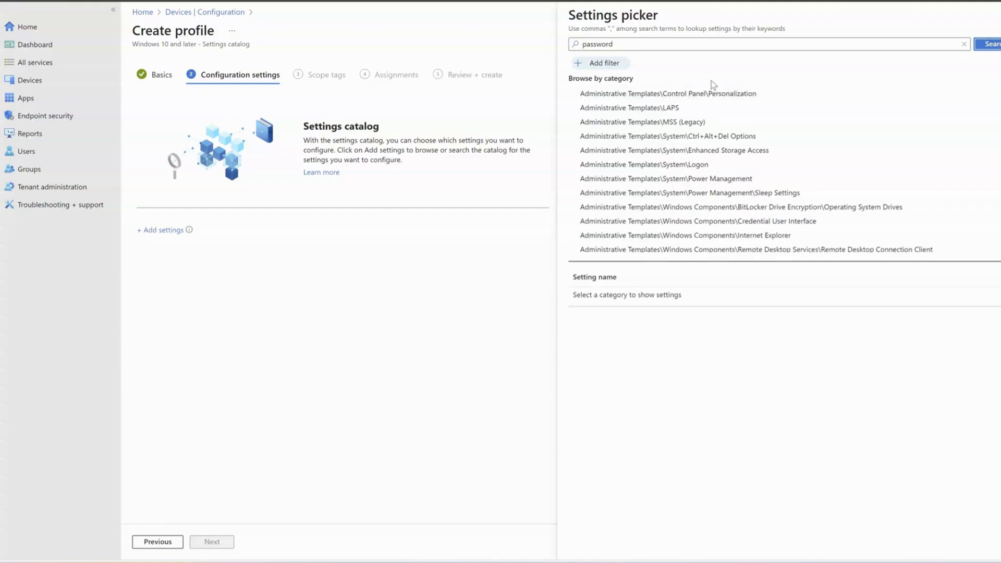
pyautogui.click(634, 108)
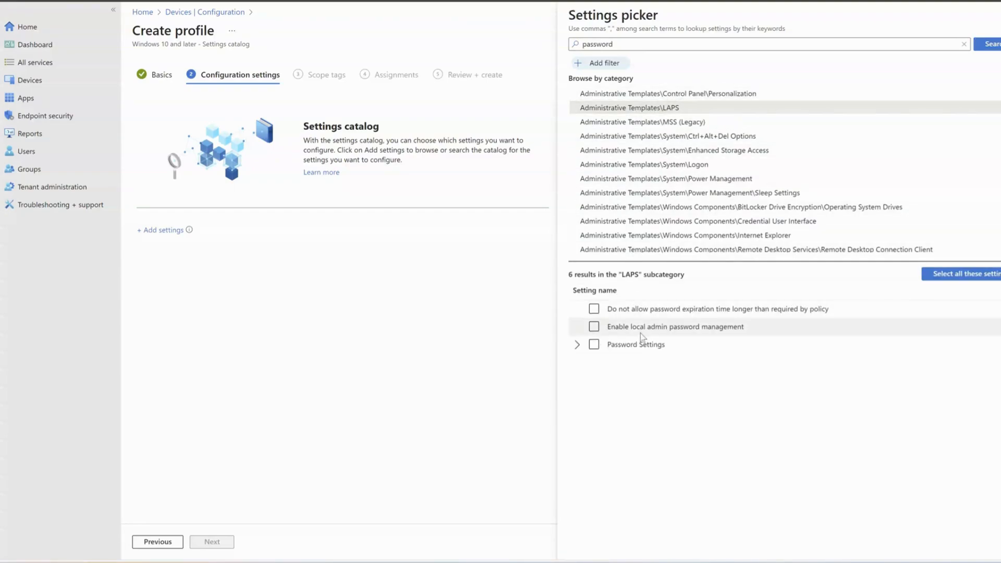
pyautogui.click(594, 345)
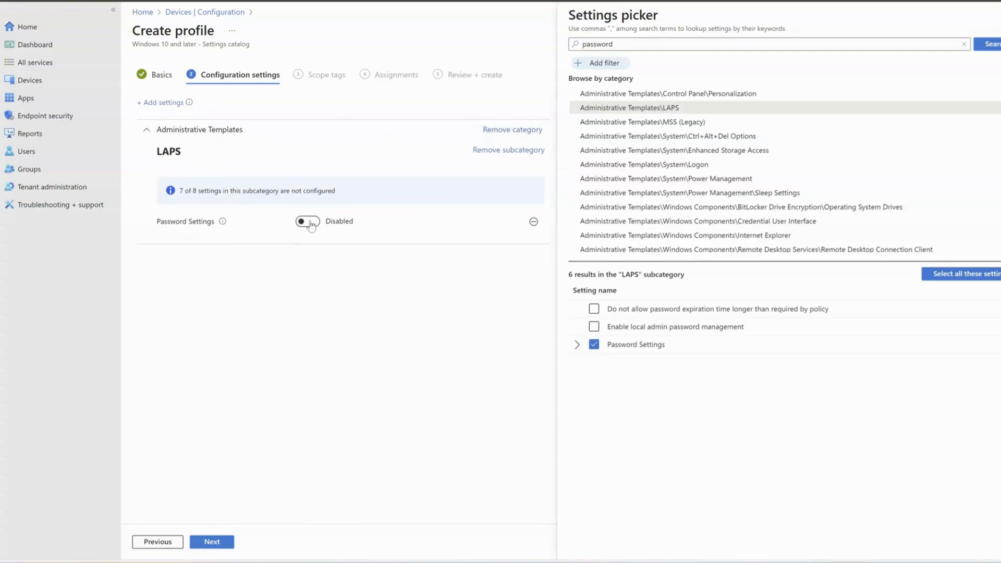
# Step: Enable Password Settings with 30-day age, length 14 and current complexity, then continue
pyautogui.click(311, 223)
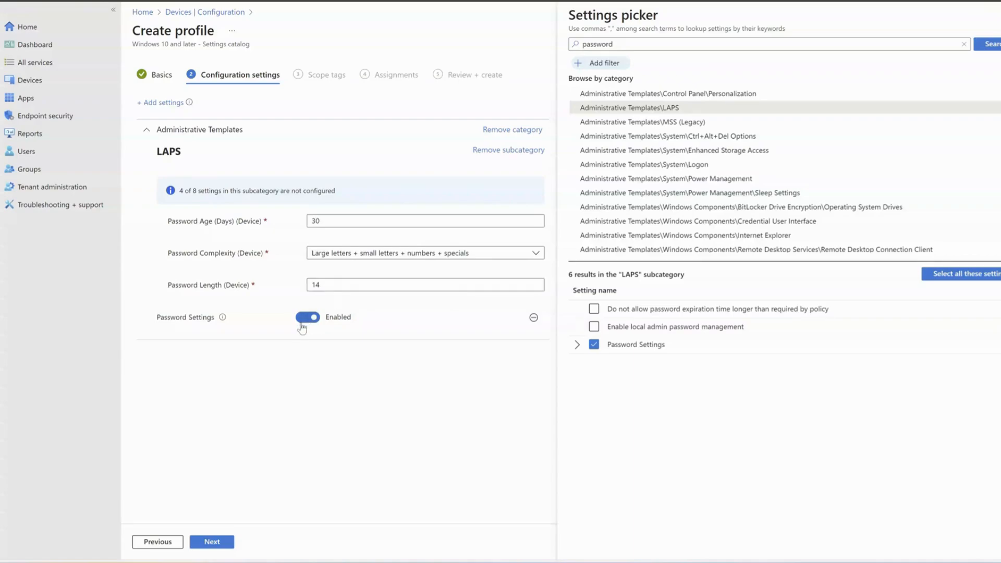
pyautogui.click(535, 255)
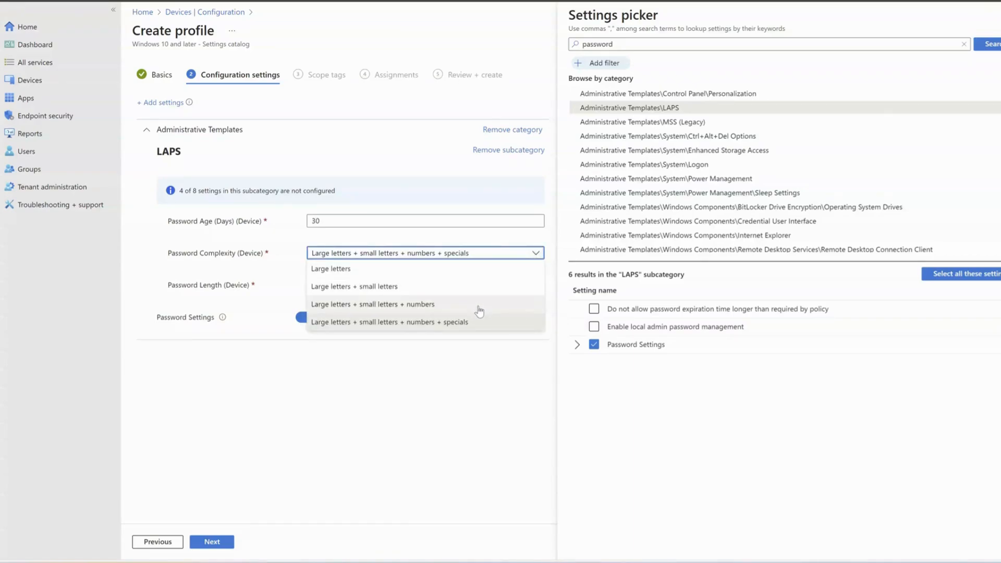
pyautogui.click(537, 254)
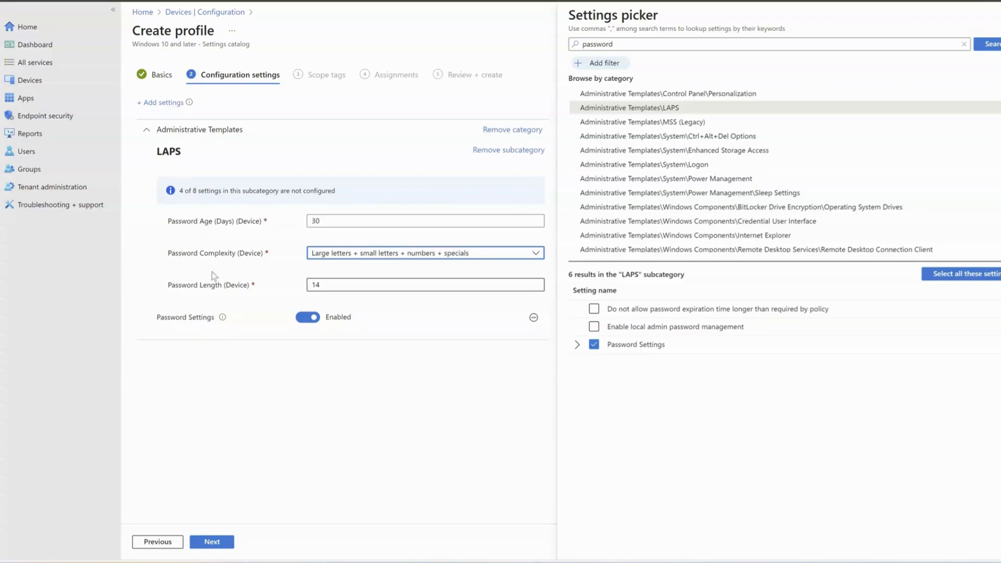
pyautogui.click(216, 542)
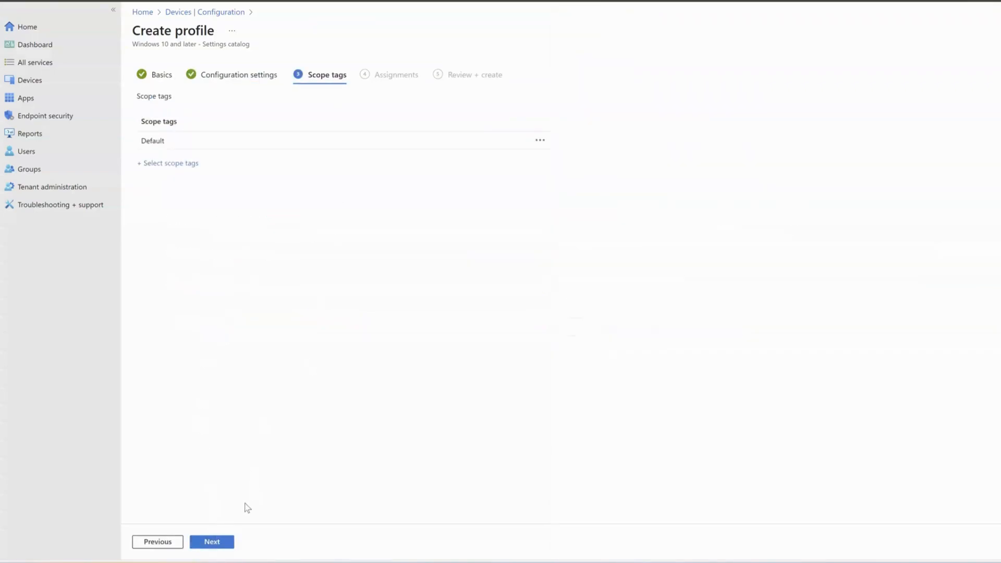
# Step: Pass Scope tags and Assignments unchanged and create the 'test' profile
pyautogui.click(214, 543)
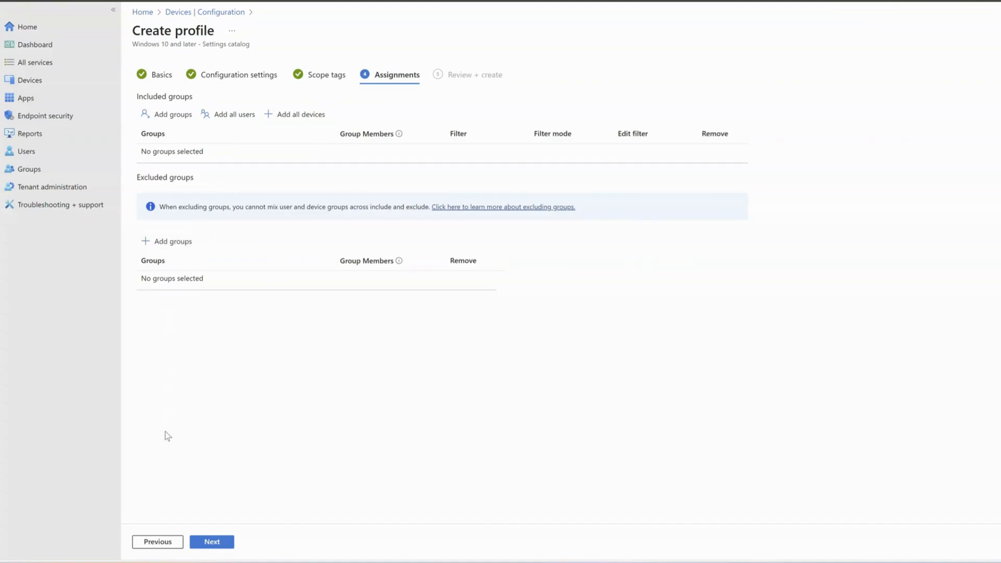
pyautogui.click(208, 540)
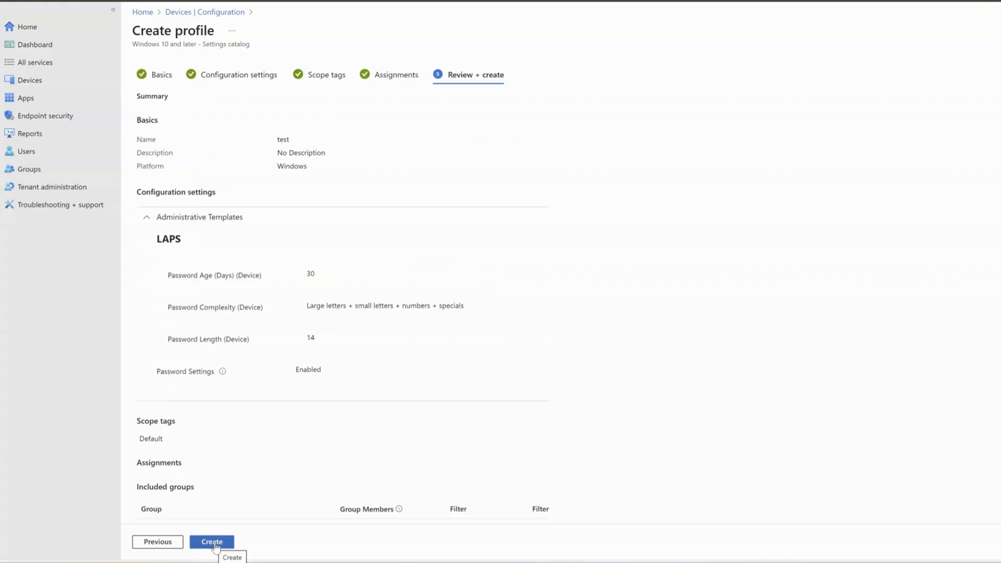
pyautogui.click(218, 545)
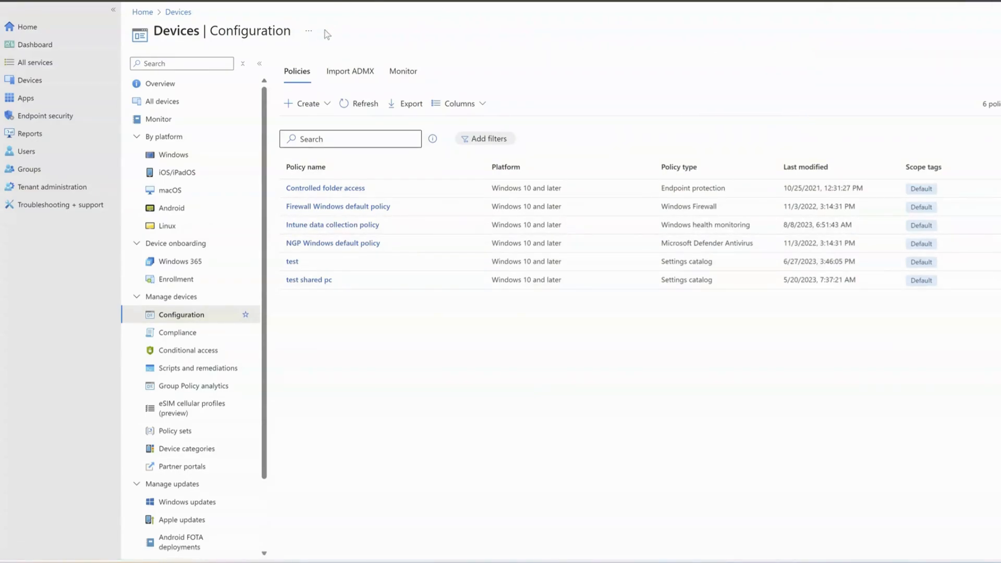
# Step: Reopen Default Domain Policy's 59% MDM support report in Group Policy analytics
pyautogui.click(28, 82)
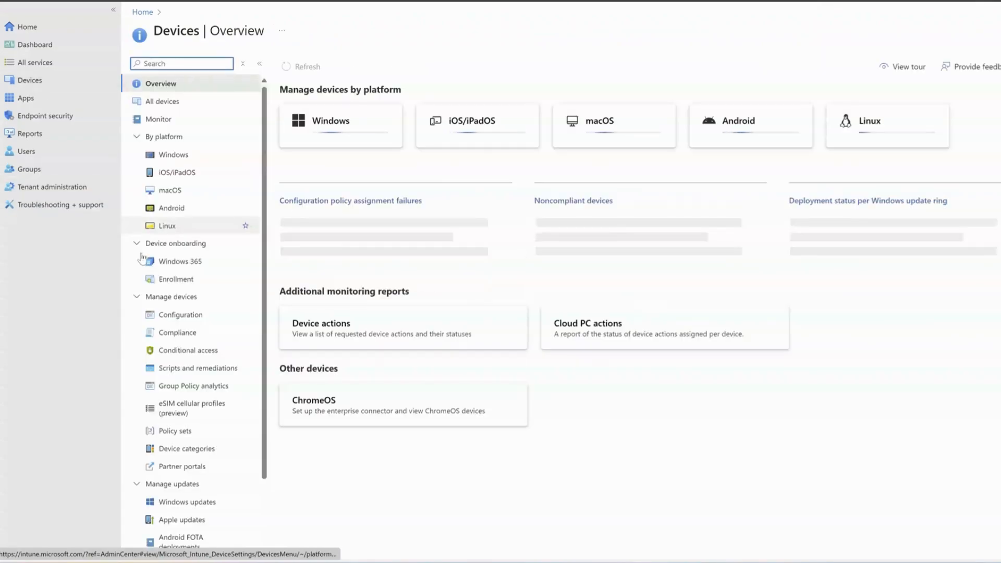
pyautogui.click(185, 386)
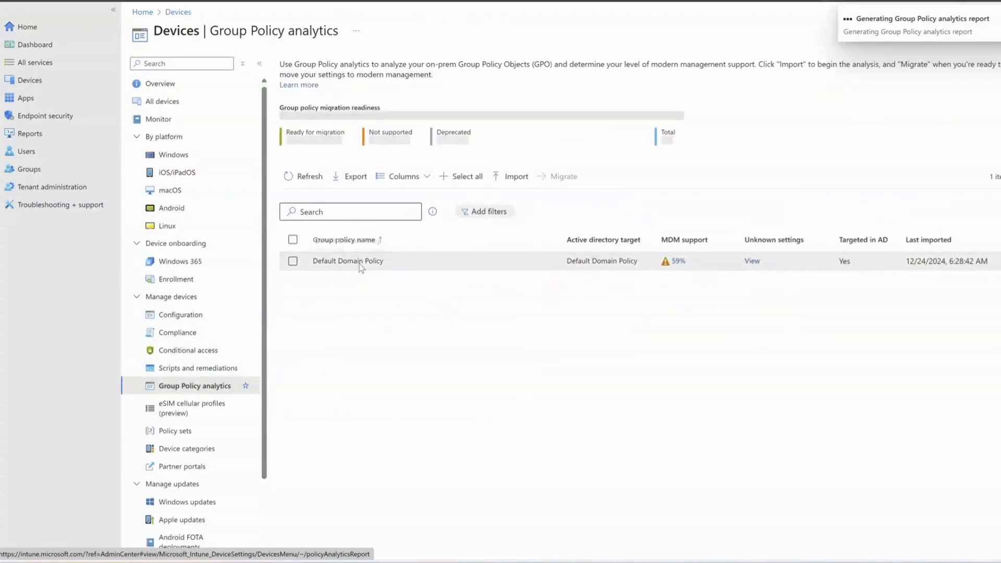
pyautogui.click(678, 262)
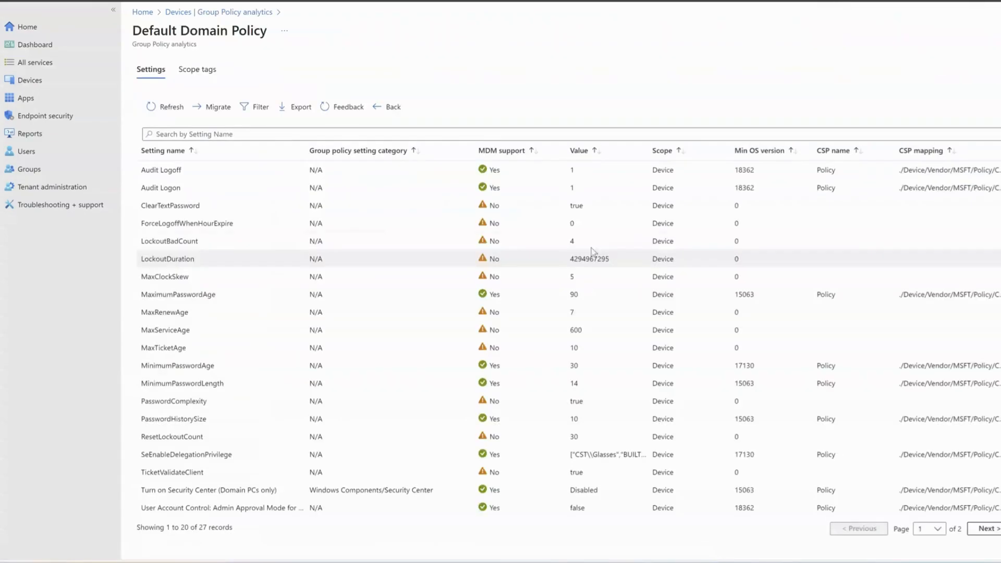